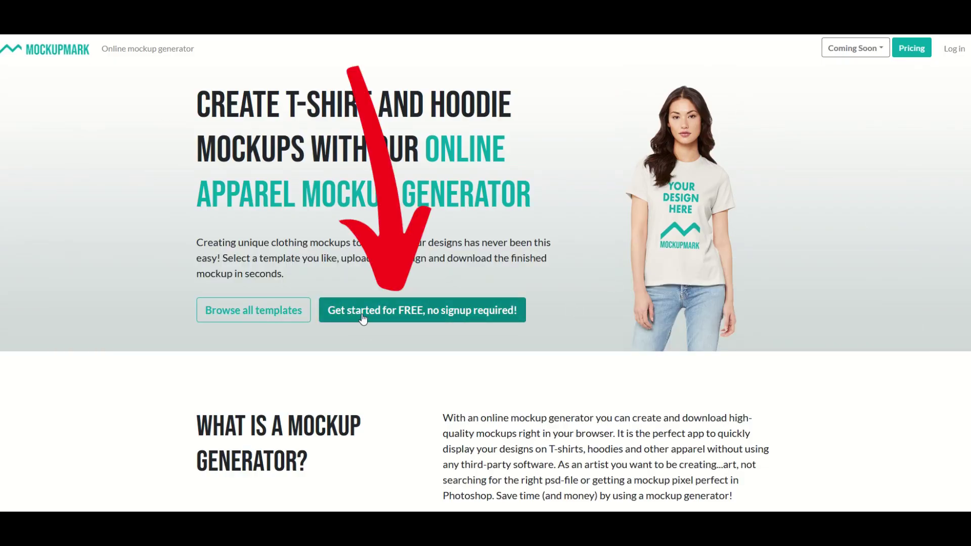
Browse MockupMark's template gallery and open the free white crew neck T-shirt flatlay mockup
left_click(448, 317)
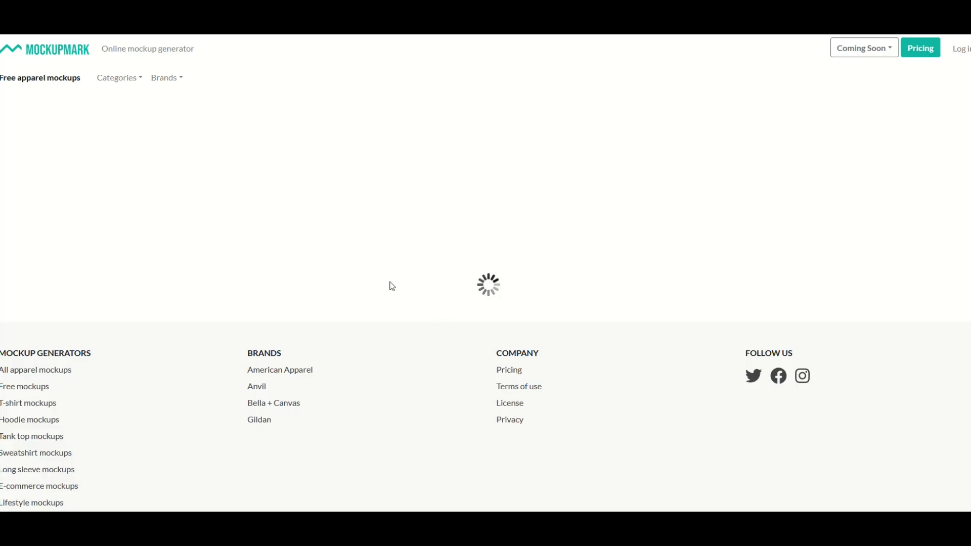
scroll(349, 176, "down", 3)
scroll(349, 176, "down", 3)
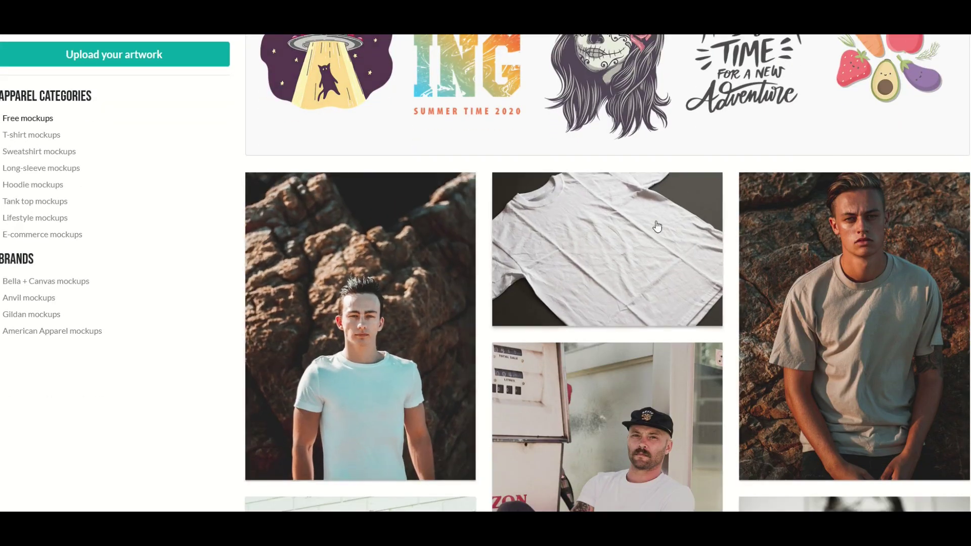
scroll(792, 244, "down", 2)
scroll(792, 245, "down", 2)
scroll(494, 314, "down", 1)
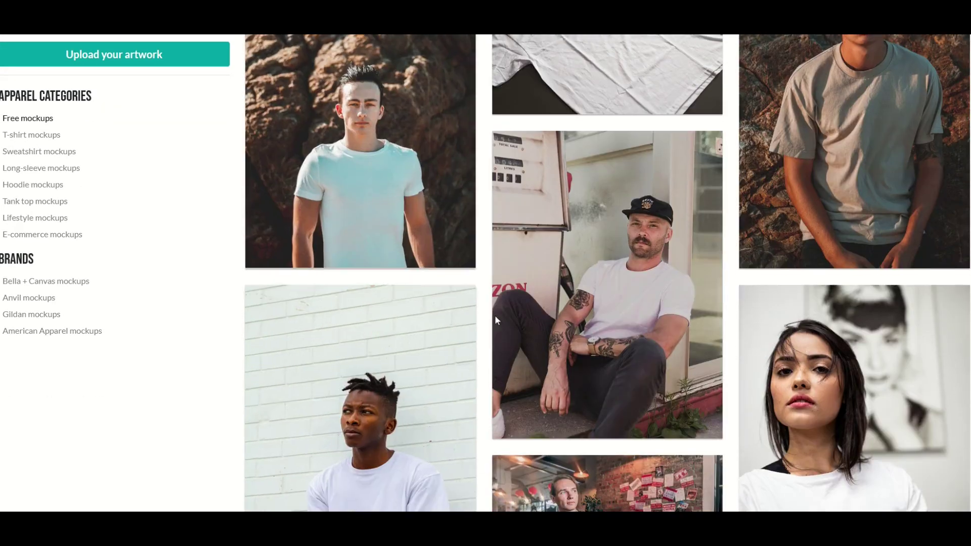
scroll(626, 320, "up", 2)
scroll(625, 320, "up", 2)
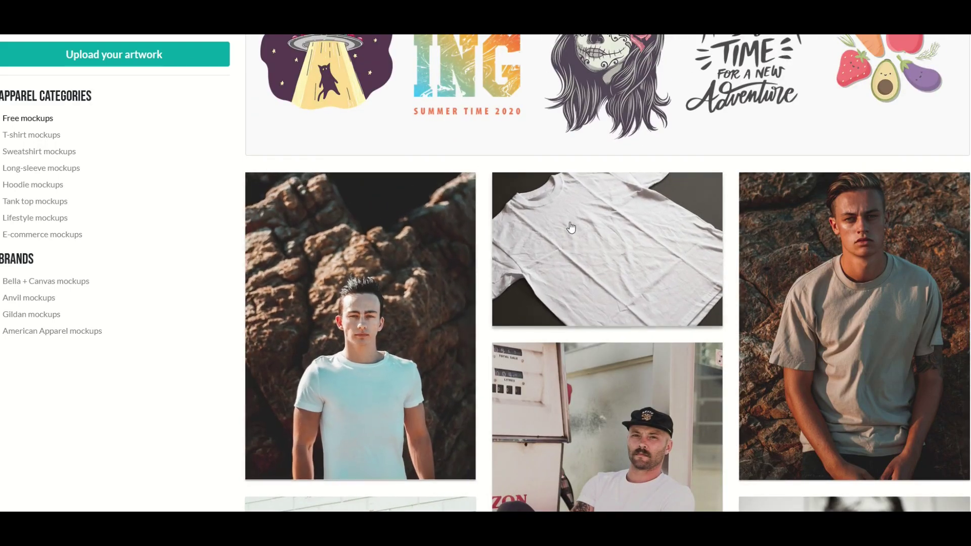
left_click(596, 247)
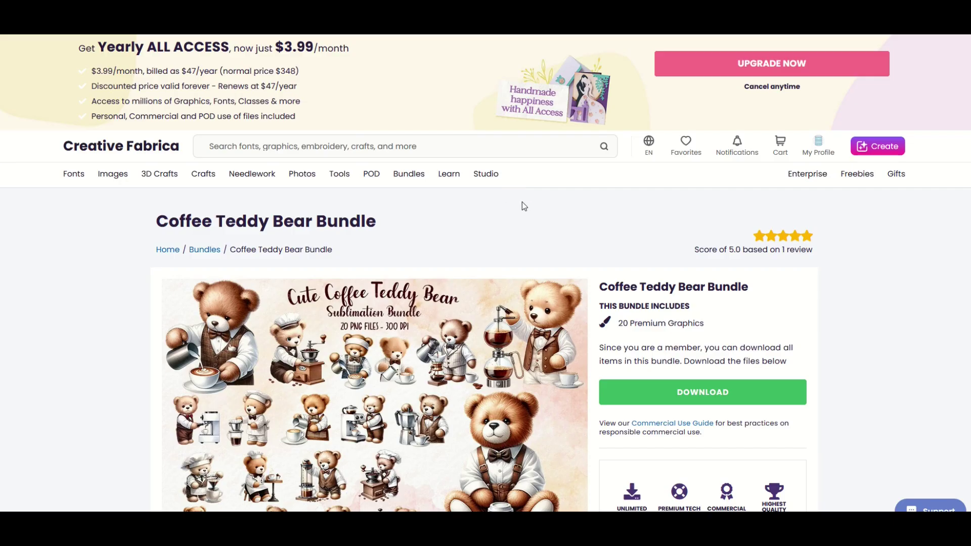
Look over the Coffee Teddy Bear Bundle page and reveal the Freebies category dropdown
scroll(529, 205, "down", 1)
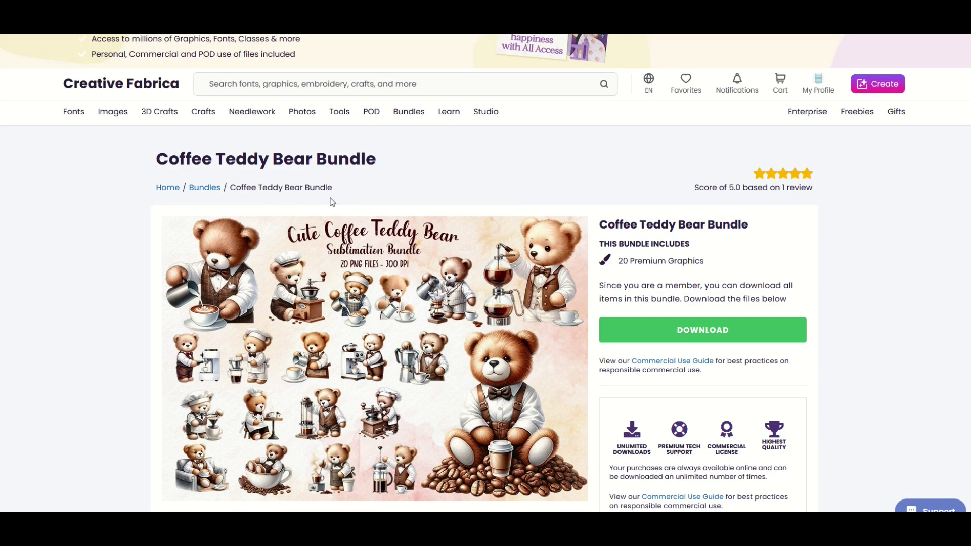
scroll(524, 221, "up", 1)
mouse_move(846, 118)
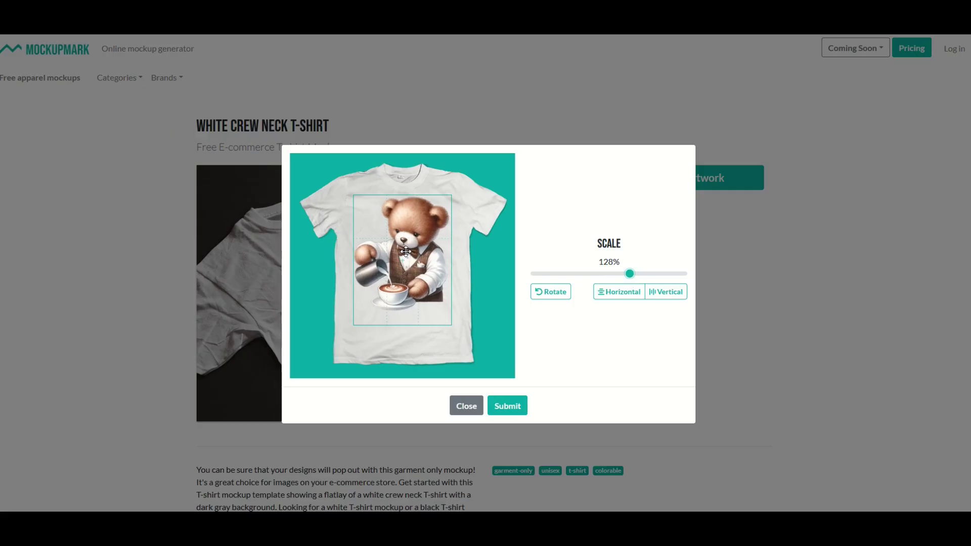
Center the 128%-scaled bear artwork horizontally on the white shirt and submit the placement
left_click(619, 291)
left_click(491, 408)
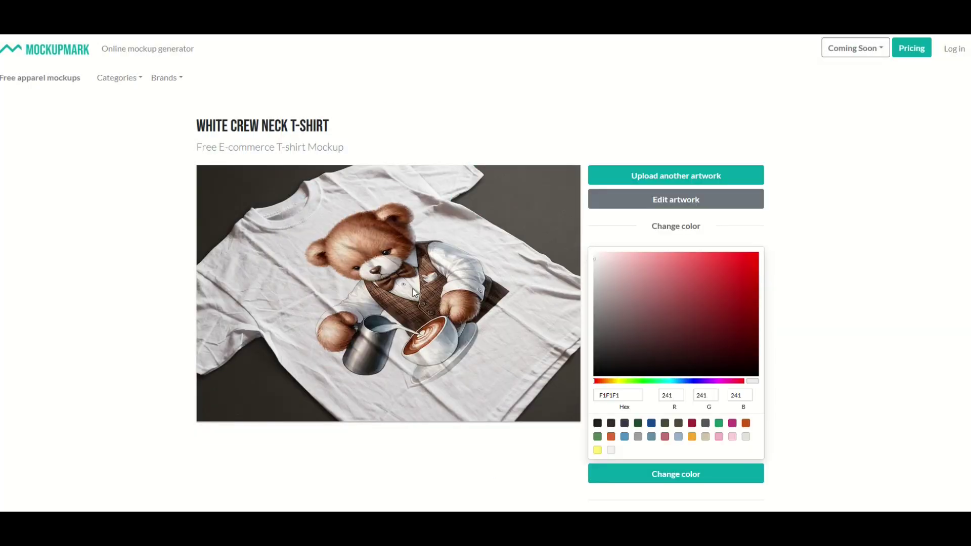
Recolour the T-shirt behind the bear to pink F4B0C8 and review the updated mockup
left_click(717, 438)
left_click(689, 475)
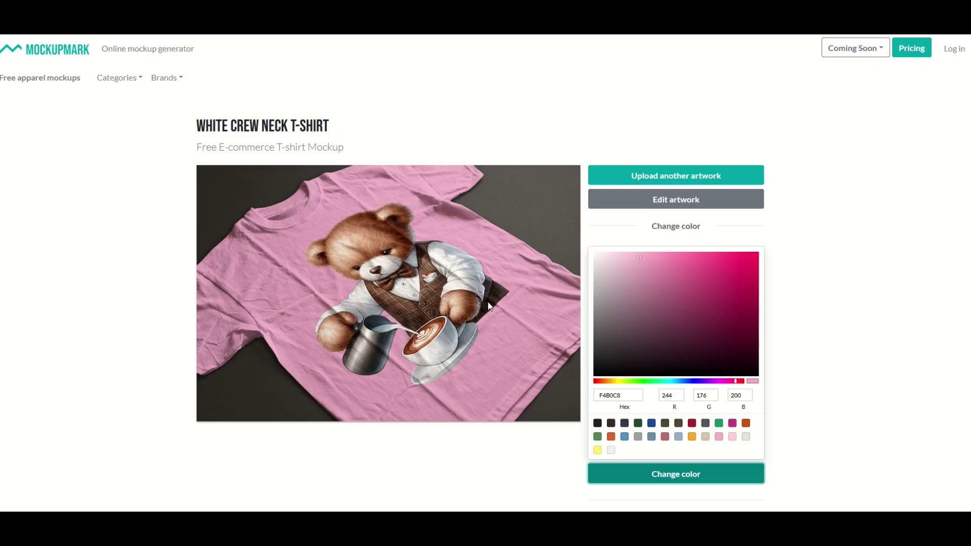
scroll(489, 305, "down", 1)
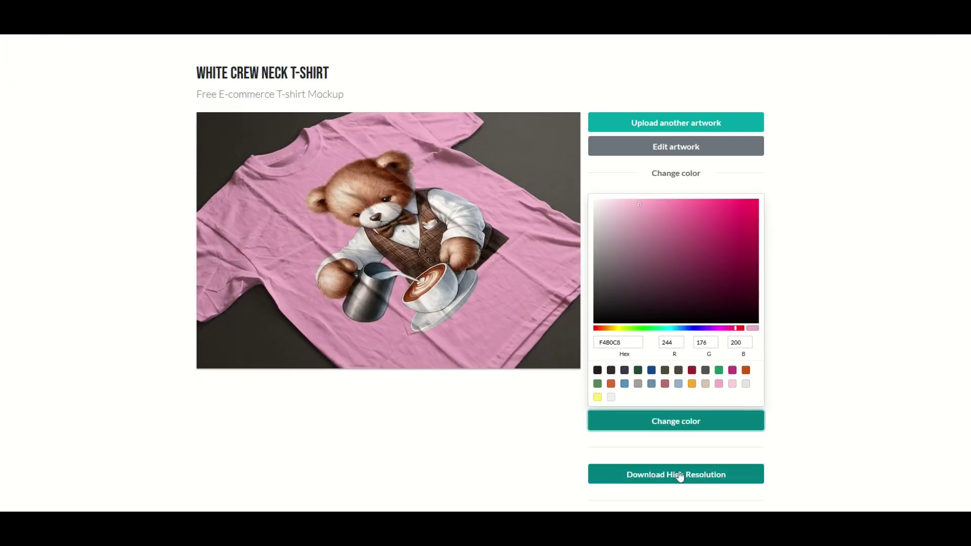
scroll(645, 464, "up", 1)
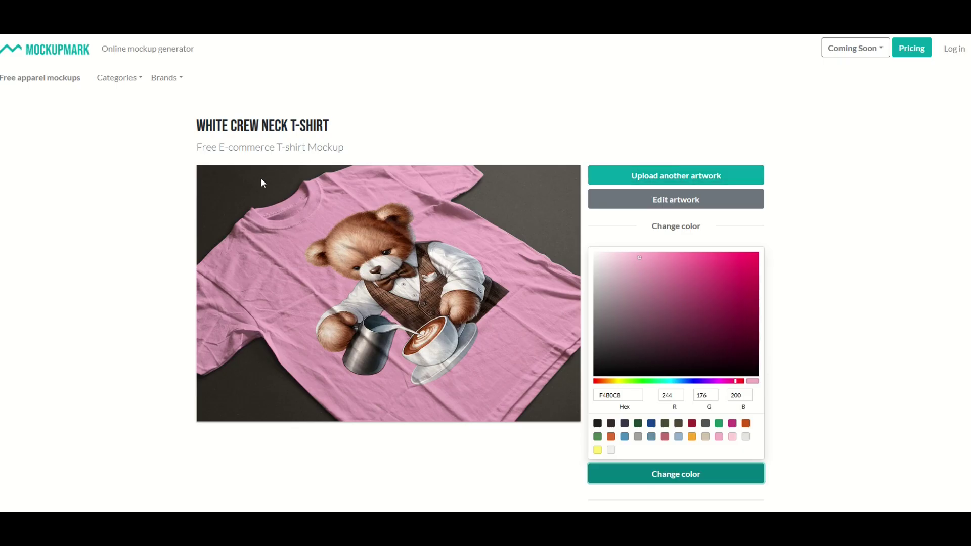
scroll(260, 191, "down", 10)
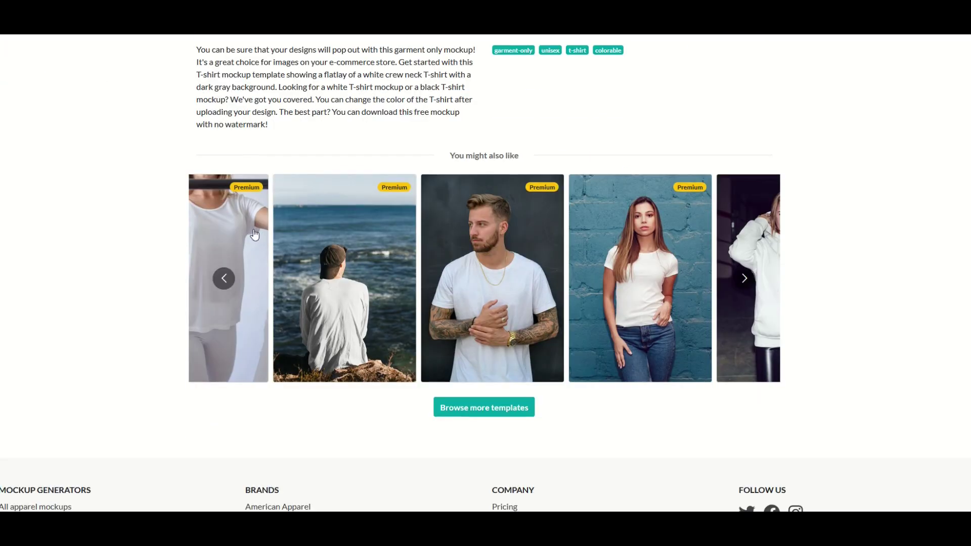
Browse more templates for the bear artwork, filtered to free mockups only
left_click(470, 410)
scroll(518, 284, "down", 3)
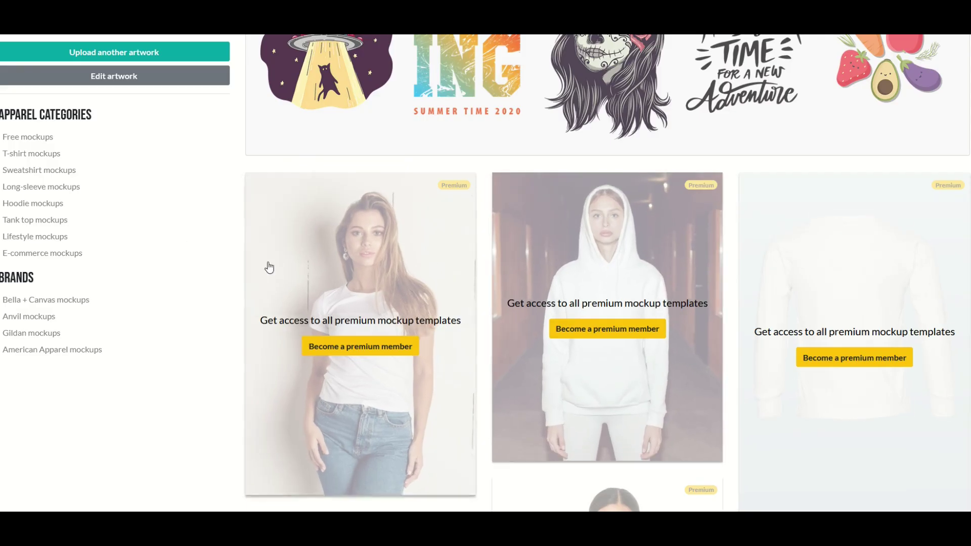
left_click(35, 143)
scroll(134, 158, "down", 3)
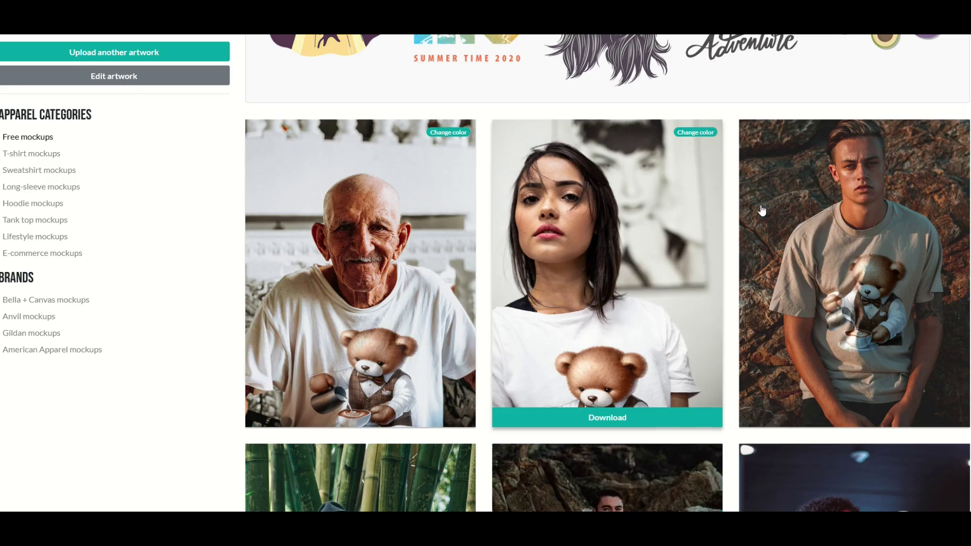
scroll(956, 142, "down", 2)
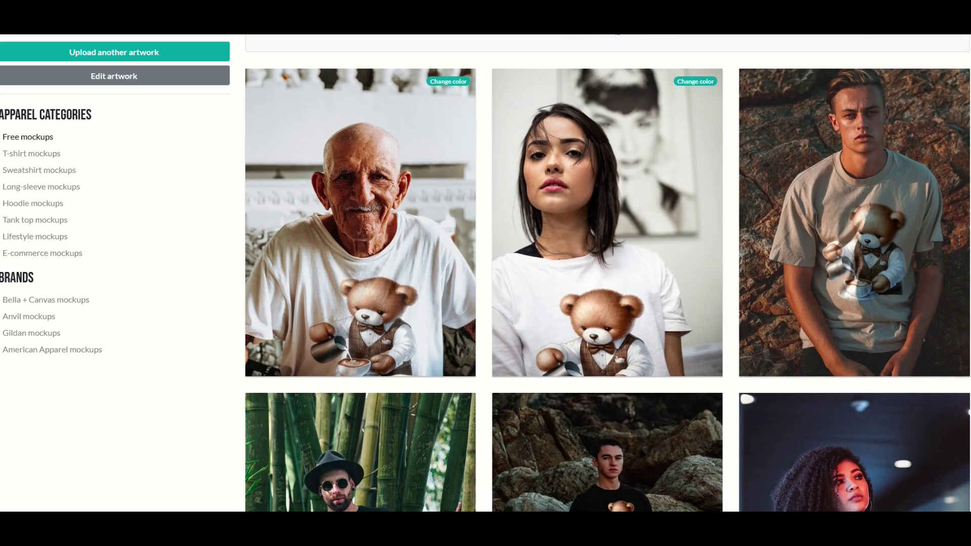
scroll(908, 180, "down", 5)
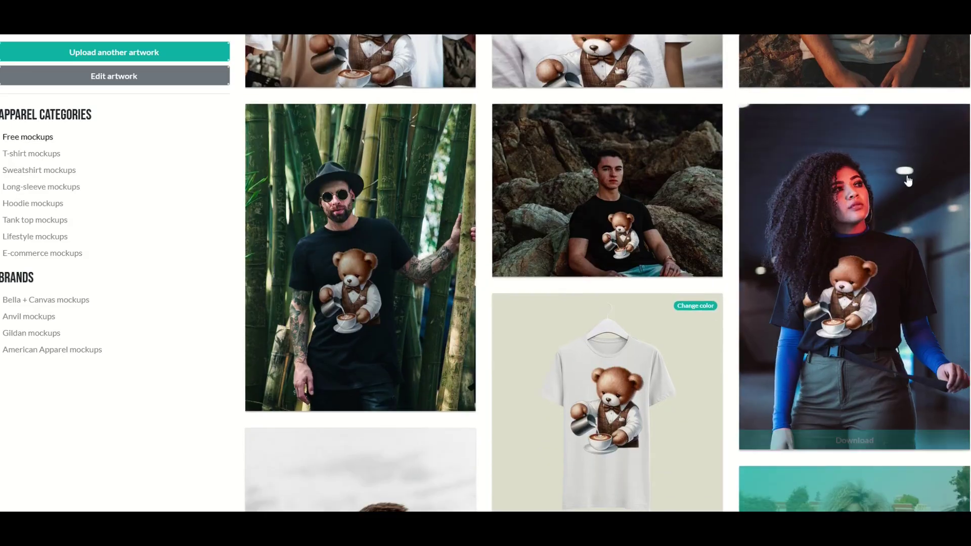
Open the lifestyle mockup of the bear on a woman's black crew neck T-shirt
left_click(908, 180)
scroll(907, 181, "up", 1)
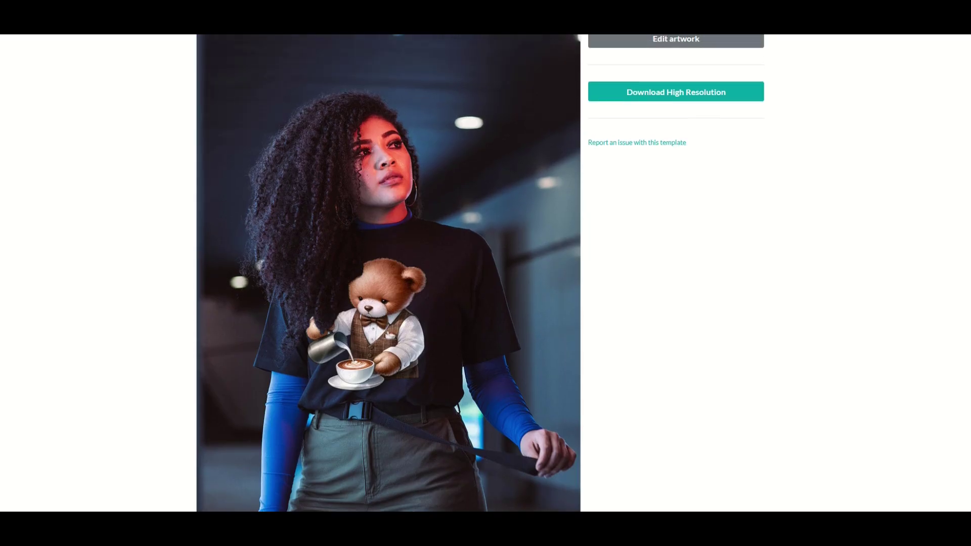
scroll(481, 273, "down", 1)
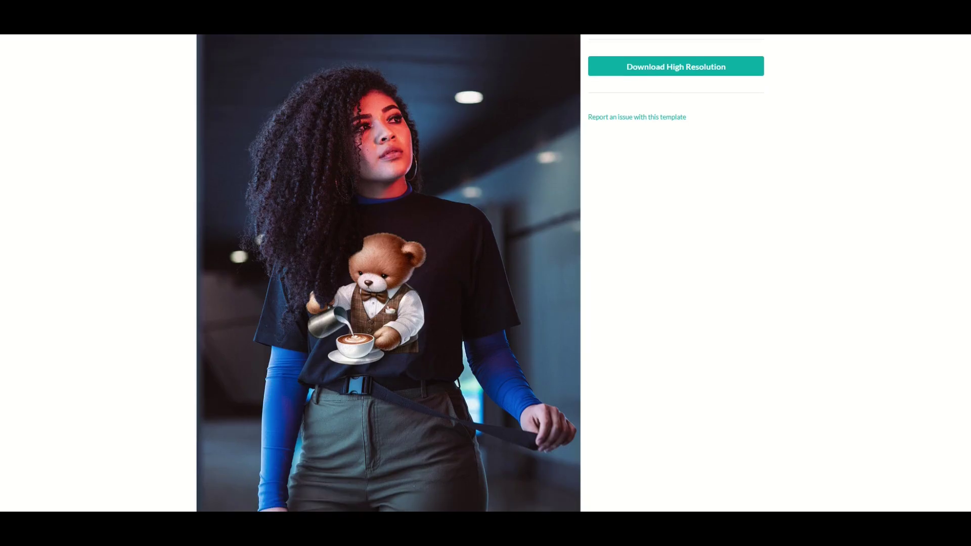
scroll(932, 149, "up", 3)
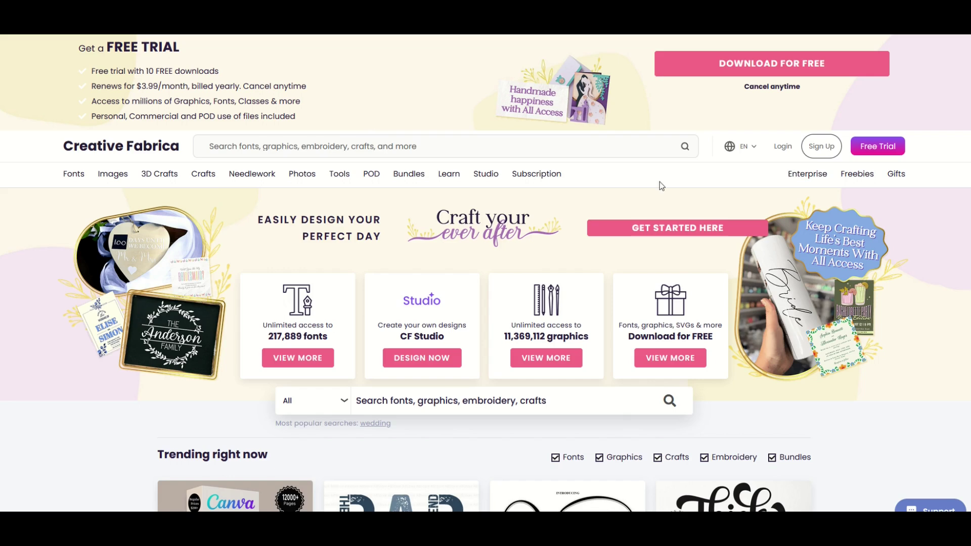
Open Creative Fabrica's Freebies page and scroll through the free items
left_click(855, 175)
scroll(699, 243, "down", 1)
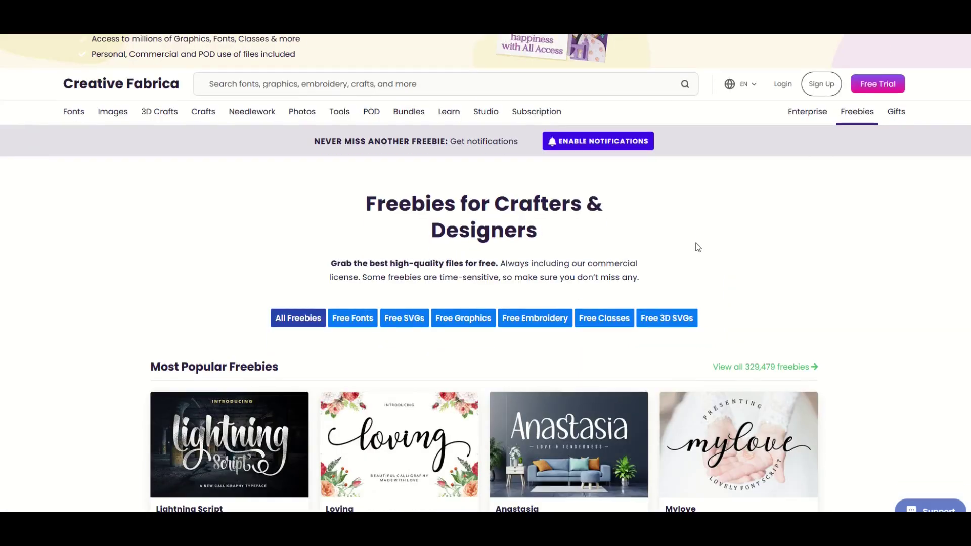
scroll(698, 248, "down", 1)
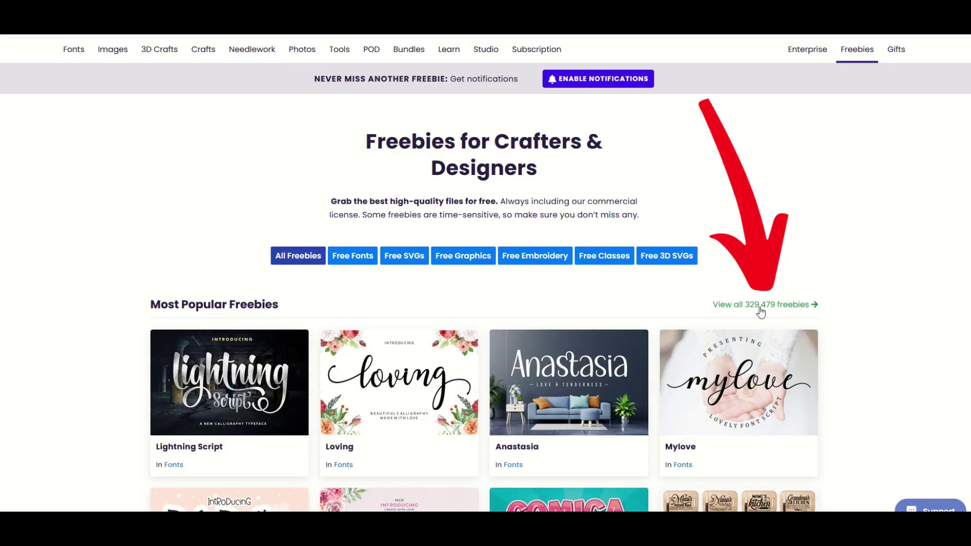
scroll(758, 313, "down", 2)
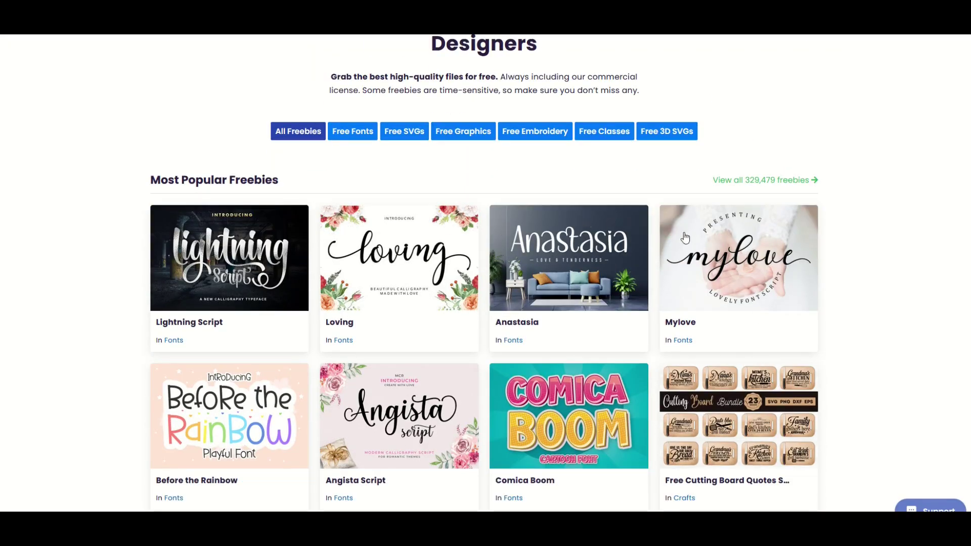
scroll(685, 238, "up", 1)
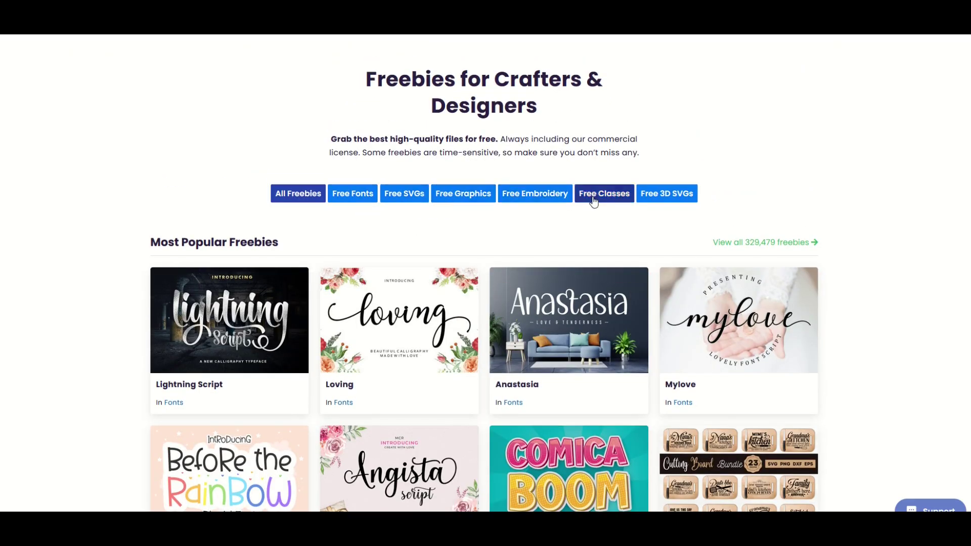
scroll(656, 323, "down", 1)
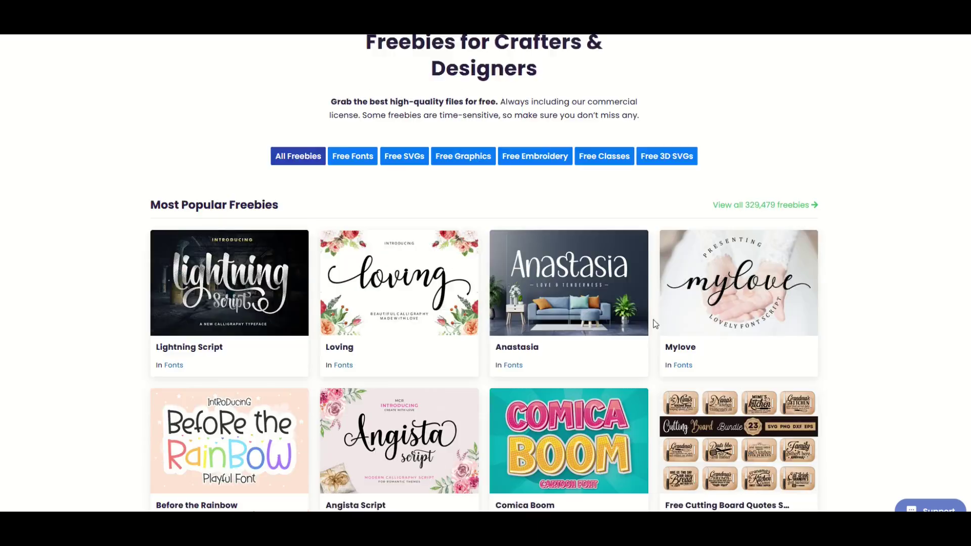
scroll(656, 323, "down", 3)
scroll(607, 333, "down", 3)
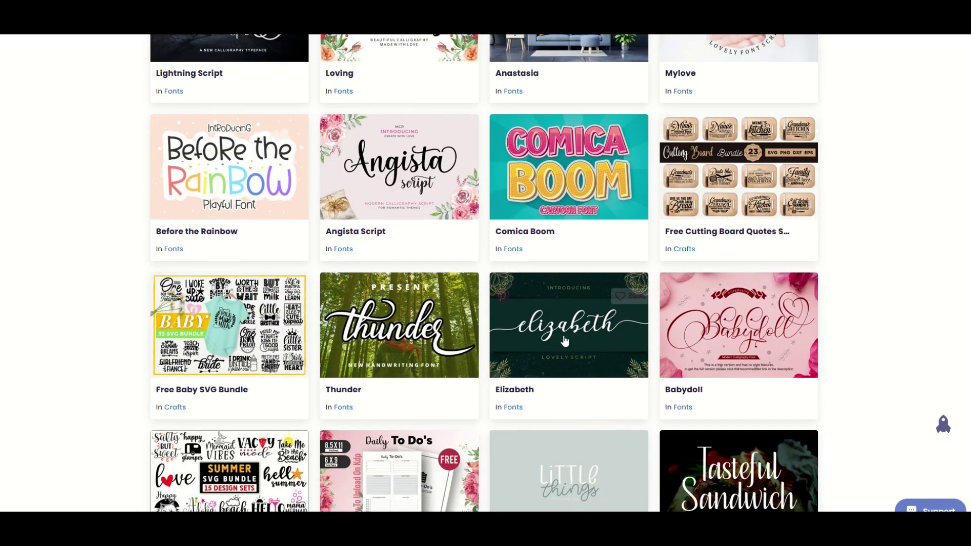
scroll(565, 341, "down", 4)
scroll(249, 317, "down", 1)
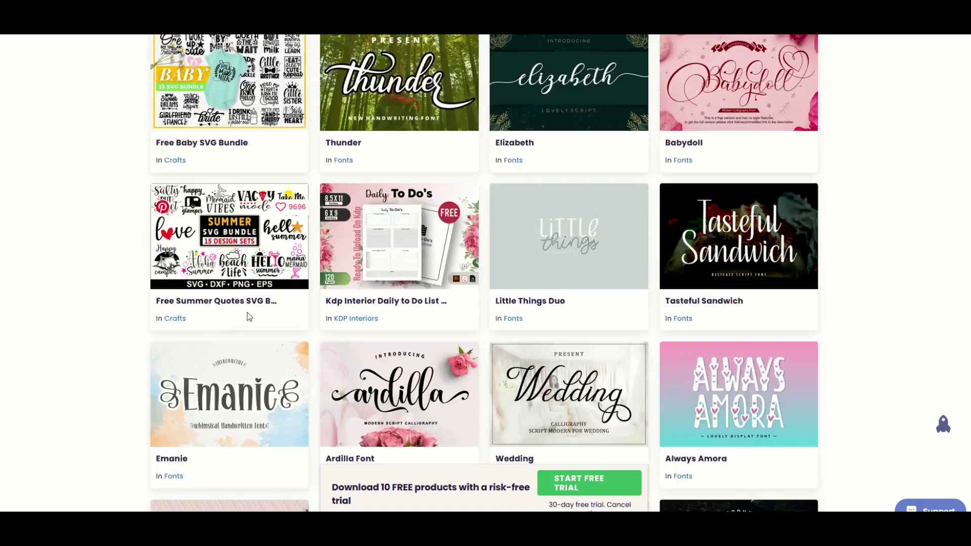
scroll(248, 317, "down", 3)
scroll(559, 283, "down", 1)
scroll(505, 282, "up", 7)
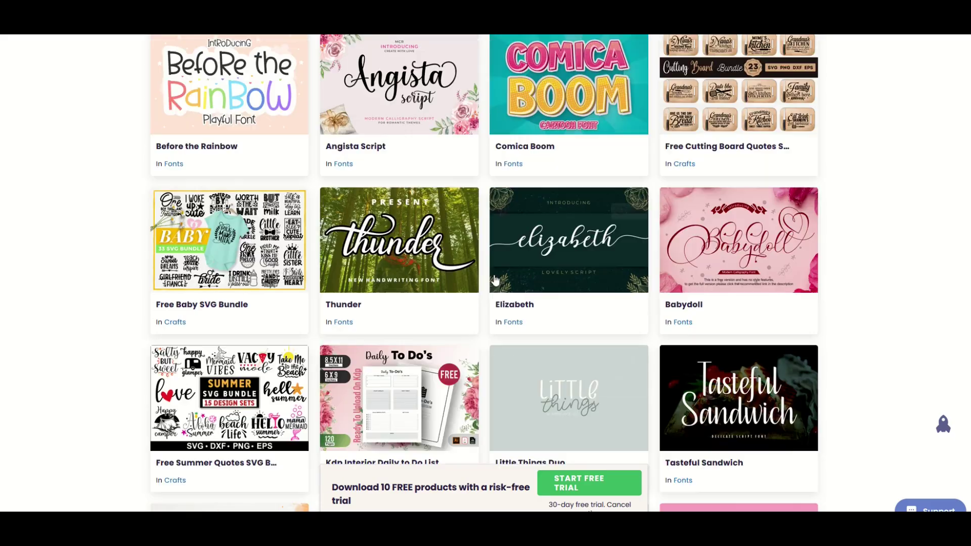
scroll(496, 280, "up", 10)
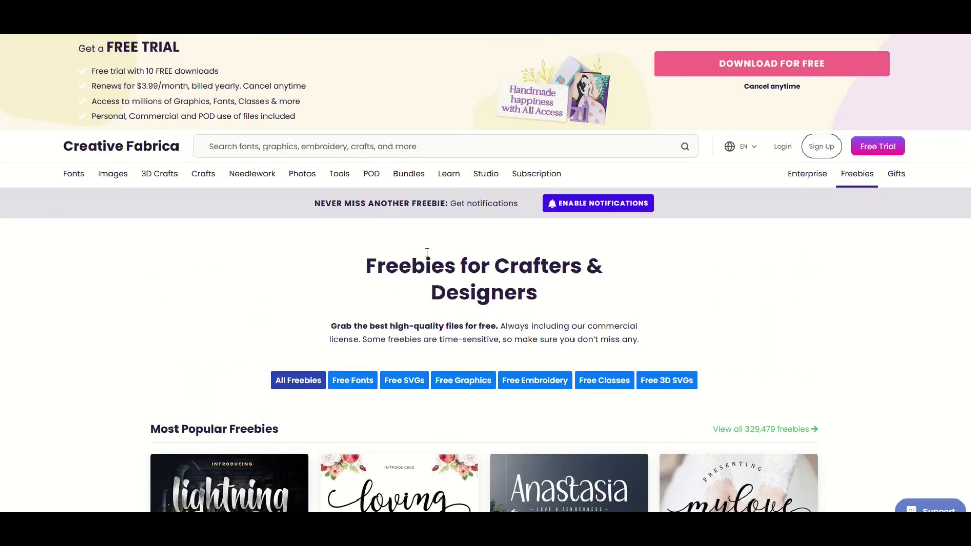
Search Creative Fabrica for 't shirt mockup'
left_click(227, 145)
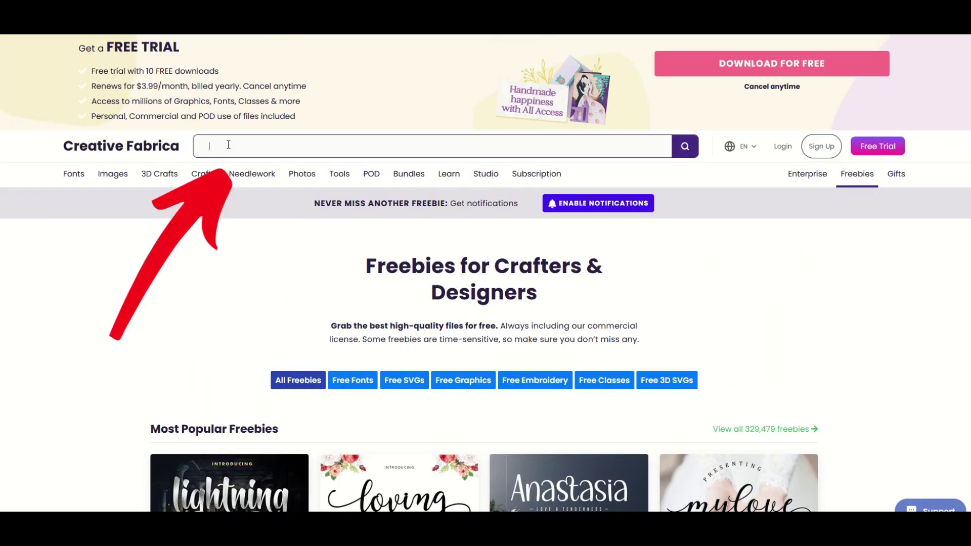
type("t shirt mockup")
key("Return")
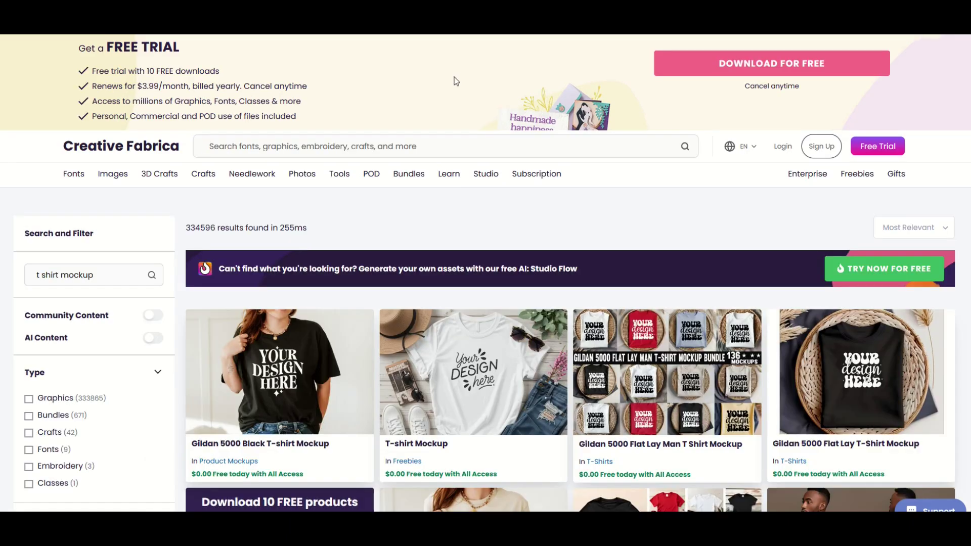
Tick the Freebies category filter so the t shirt mockup results drop to 6658
scroll(435, 81, "down", 3)
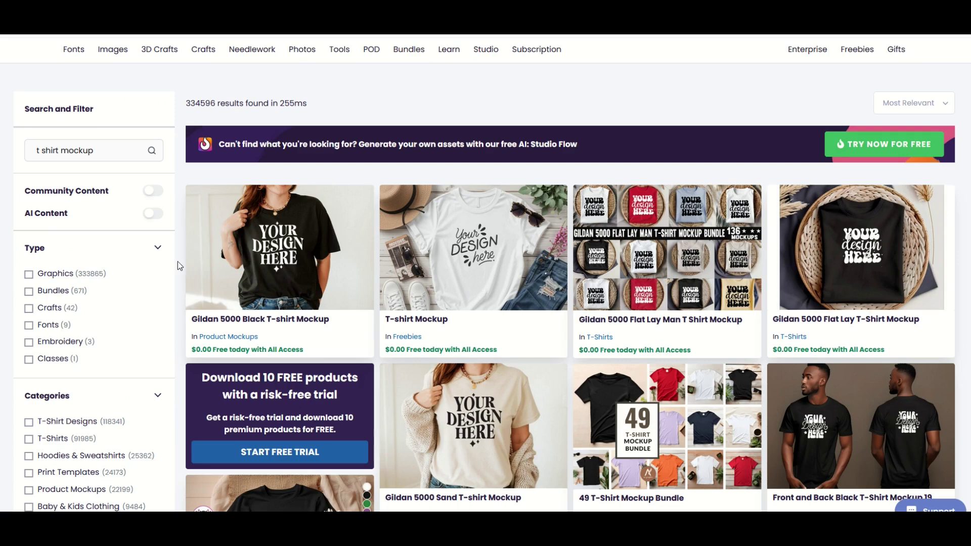
scroll(138, 258, "up", 2)
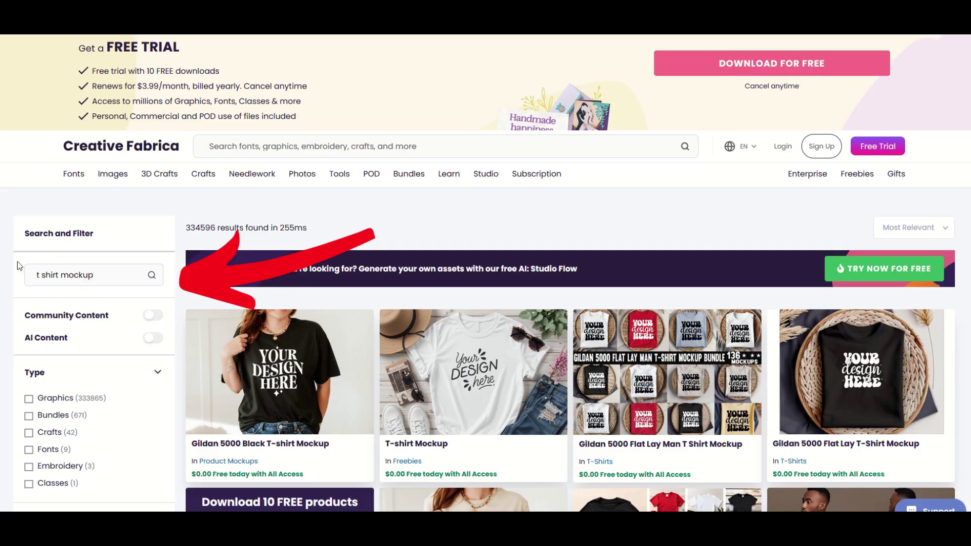
scroll(109, 264, "down", 2)
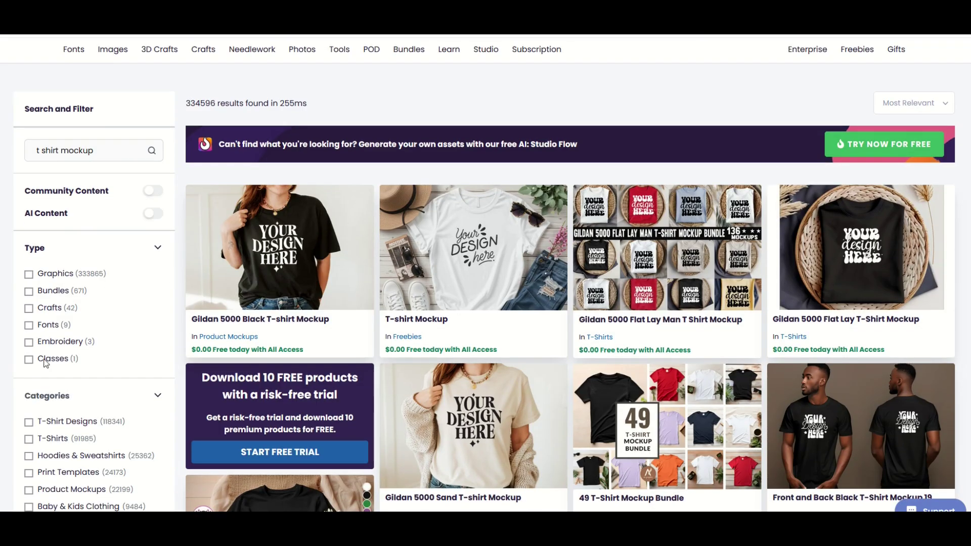
scroll(45, 363, "down", 5)
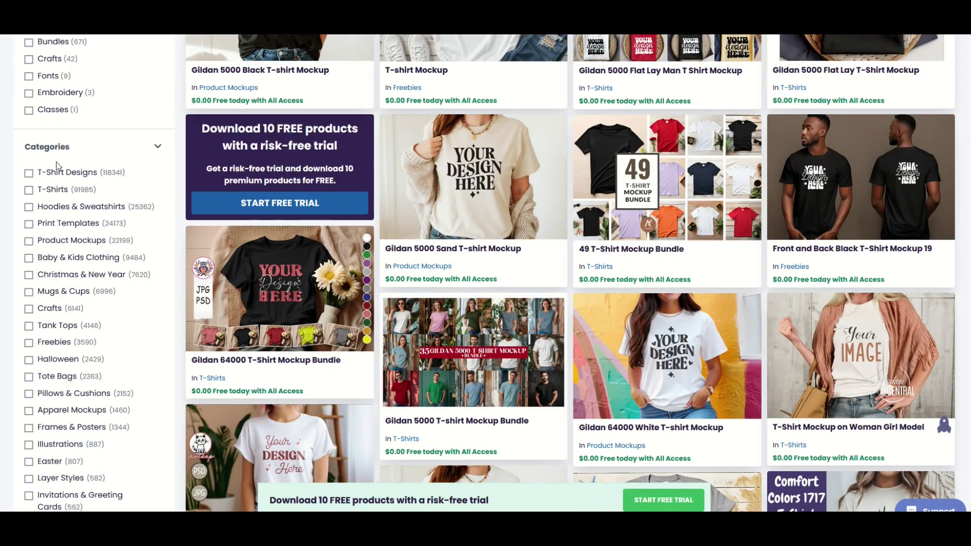
left_click(72, 347)
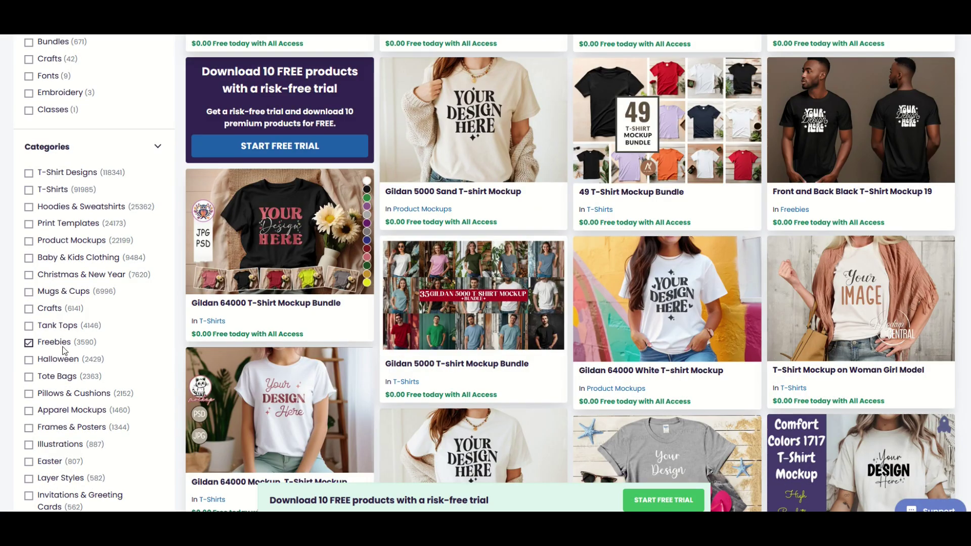
scroll(298, 338, "up", 1)
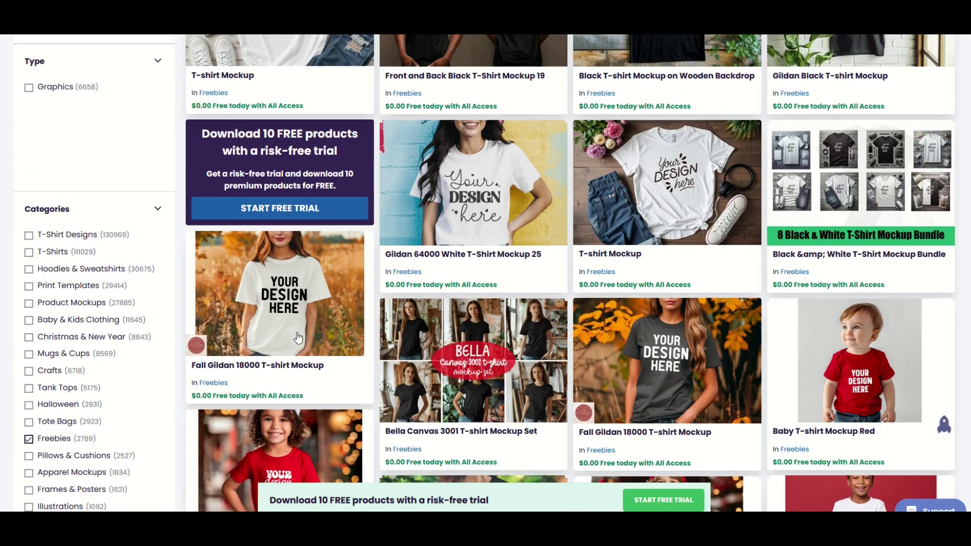
scroll(587, 244, "up", 6)
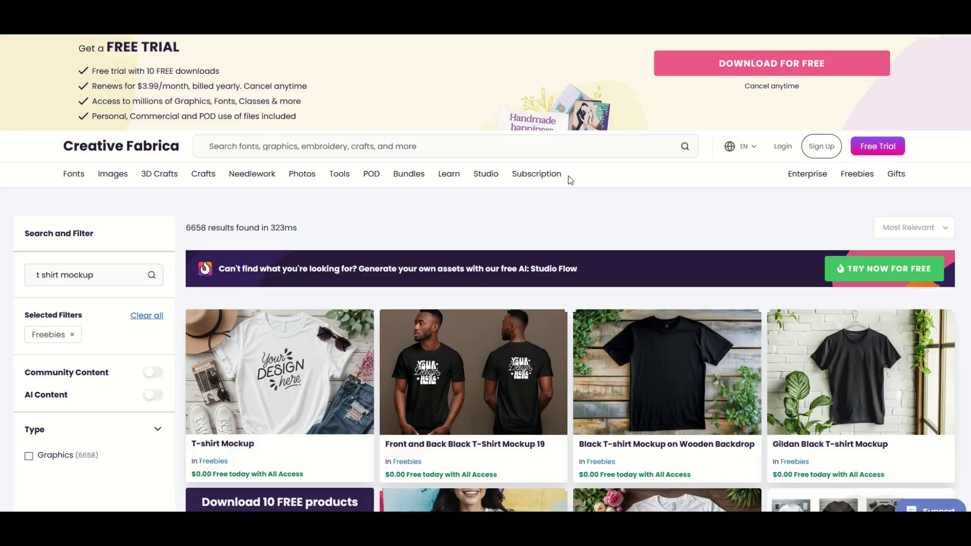
scroll(570, 180, "down", 1)
scroll(569, 184, "down", 1)
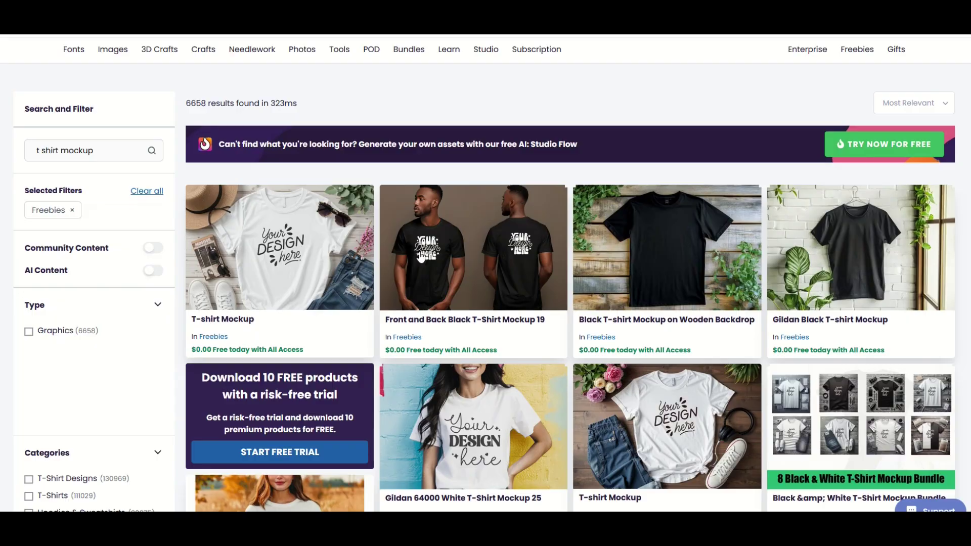
scroll(316, 275, "down", 2)
Open Gildan 64000 White T-Shirt Mockup 25 and download it as a free zip
left_click(468, 298)
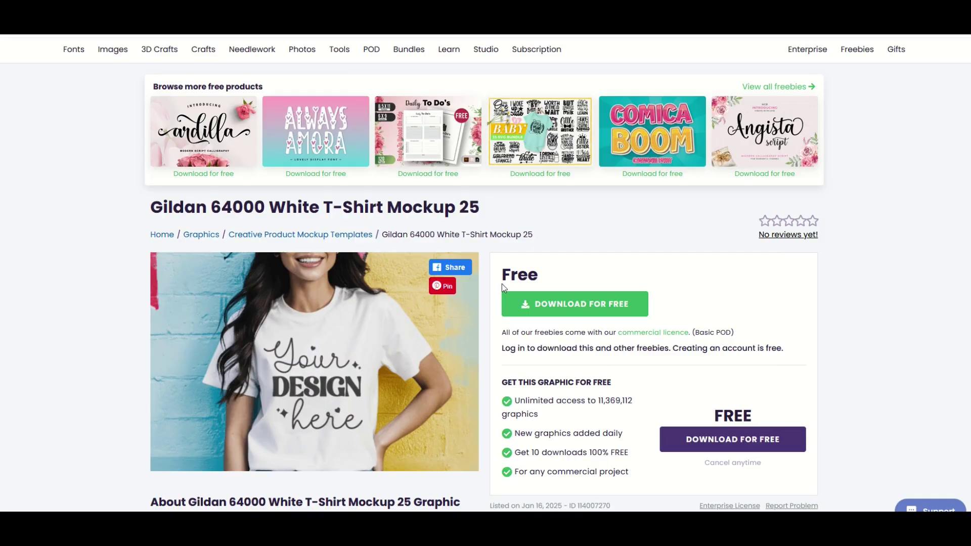
scroll(668, 386, "down", 1)
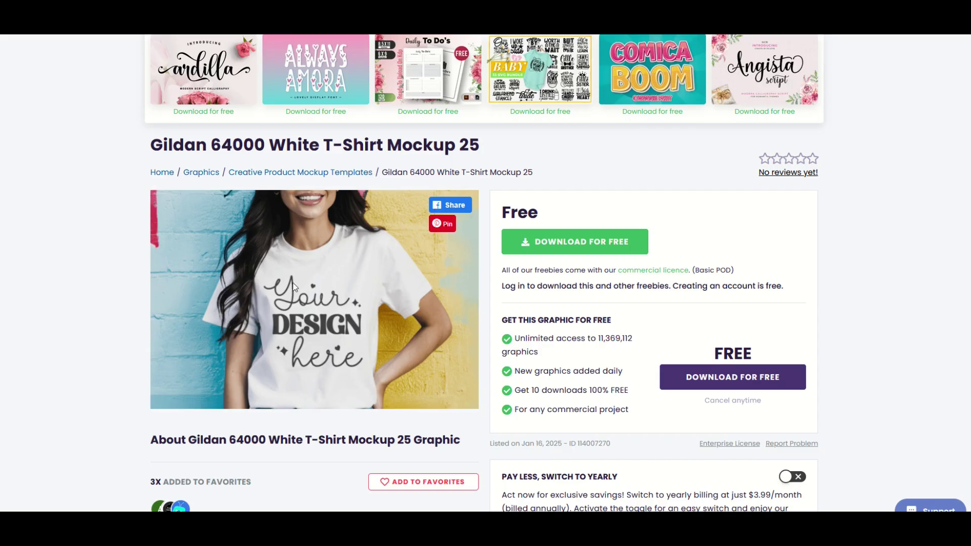
scroll(554, 260, "up", 5)
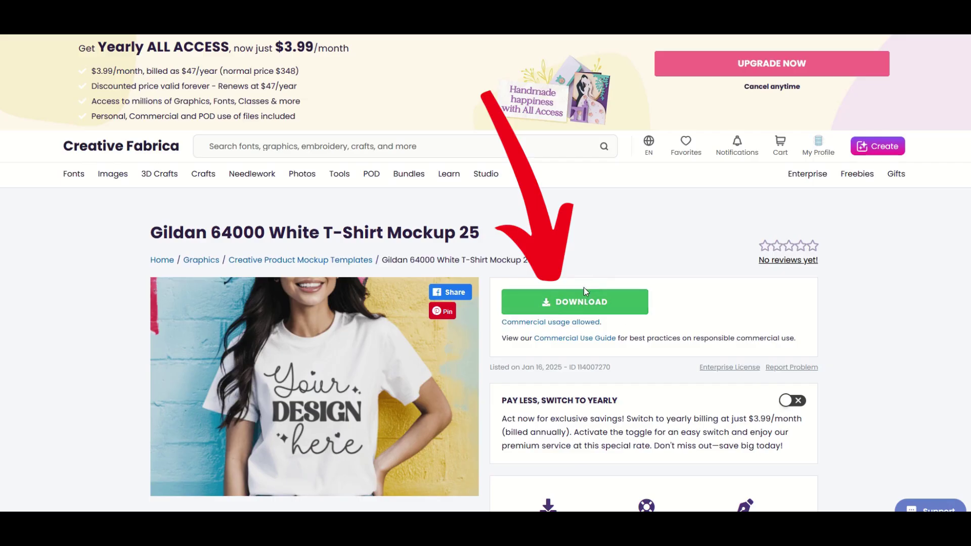
left_click(564, 303)
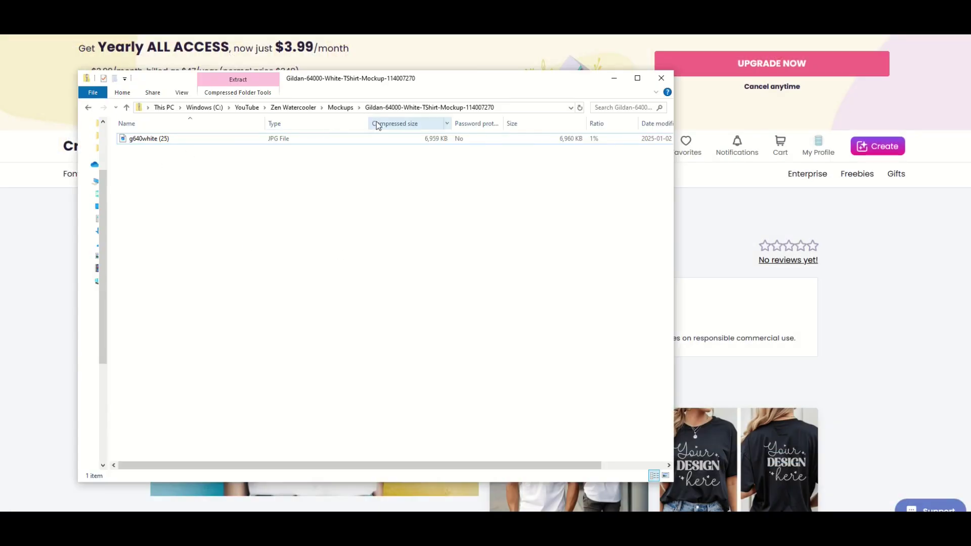
Copy g640white (25) from the zip into Mockups and open it in Photoshop
left_click(147, 142)
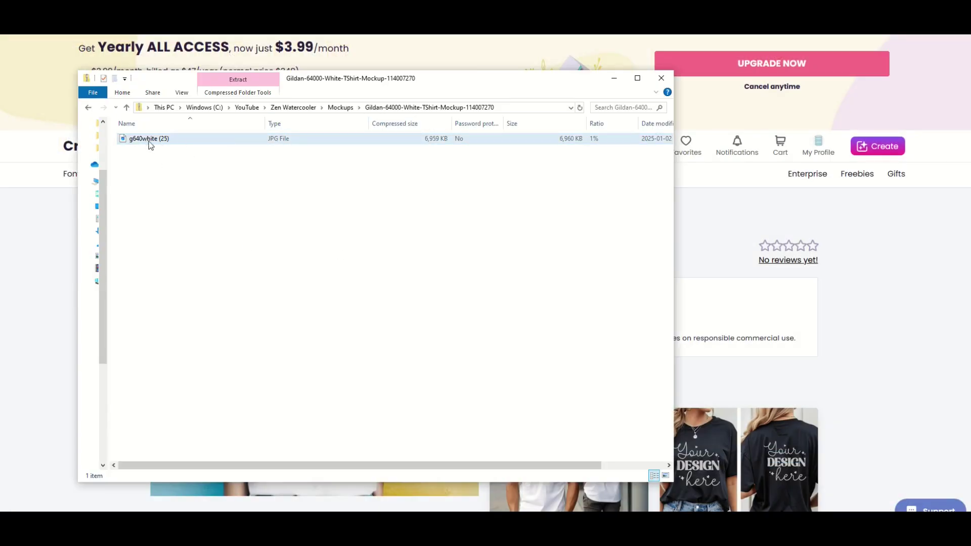
right_click(150, 144)
left_click(162, 175)
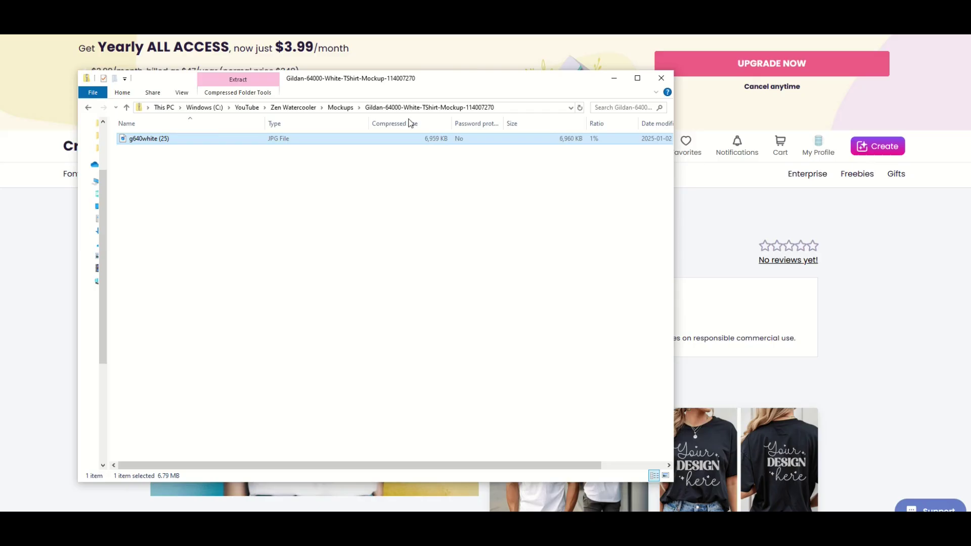
left_click(347, 114)
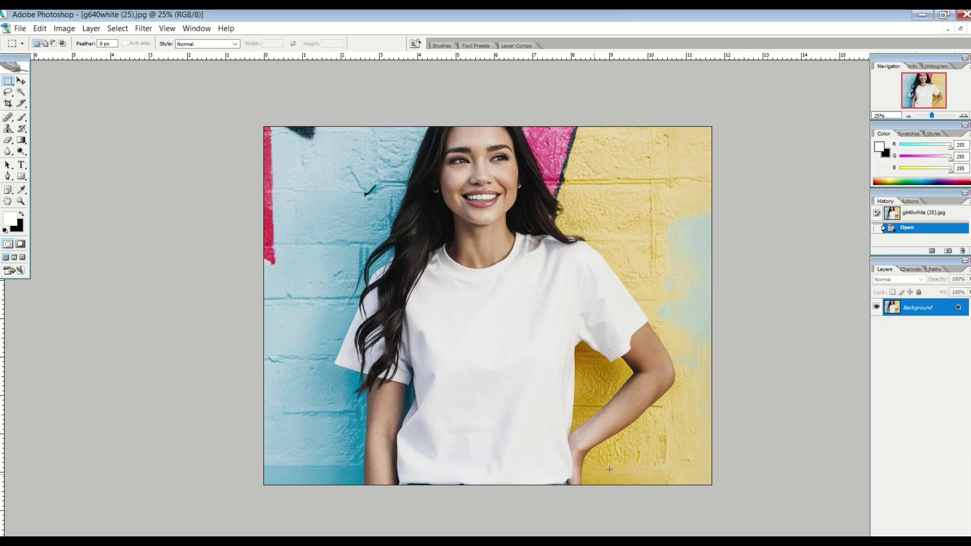
Place the coffee teddy bear artwork as a new layer over the mockup photo
left_click(20, 29)
left_click(30, 217)
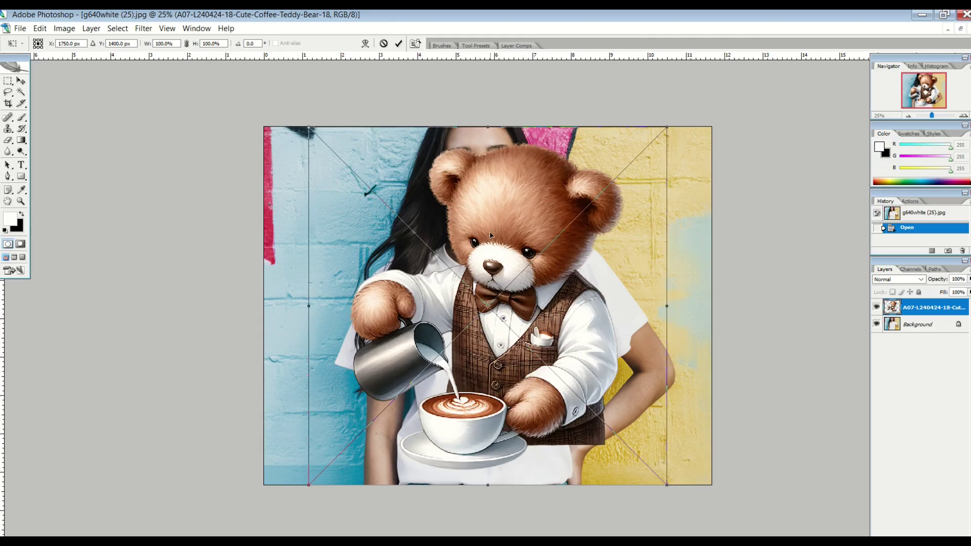
key("Return")
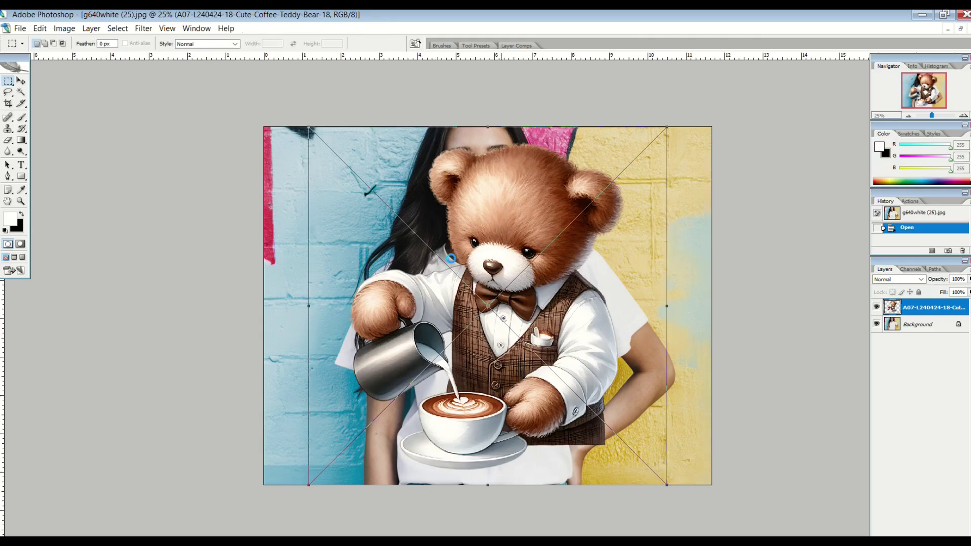
Scale the bear to about 33% and move it onto the white shirt's chest
key("v")
key("ctrl+t")
left_click_drag(363, 157, 404, 284)
left_click_drag(582, 471, 573, 450)
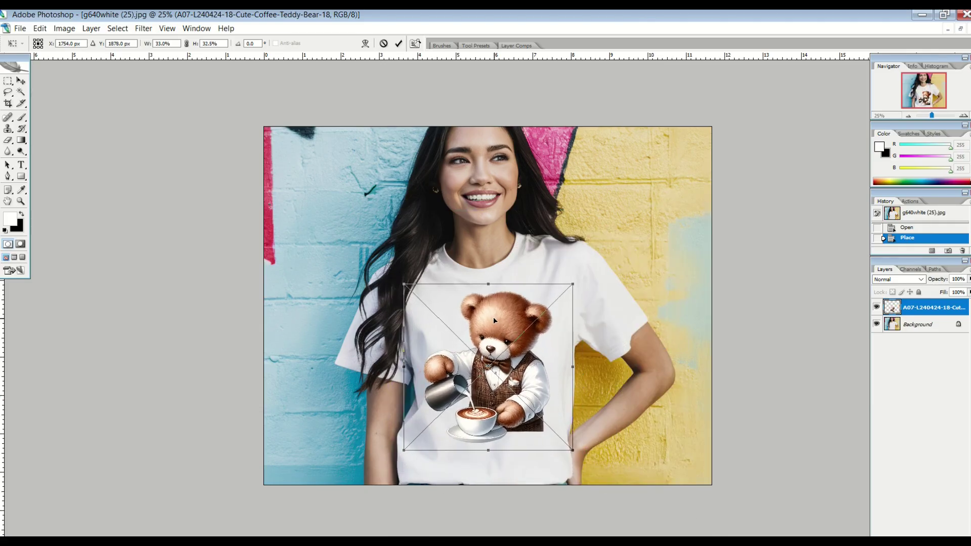
left_click(22, 81)
key("Return")
left_click_drag(674, 276, 676, 273)
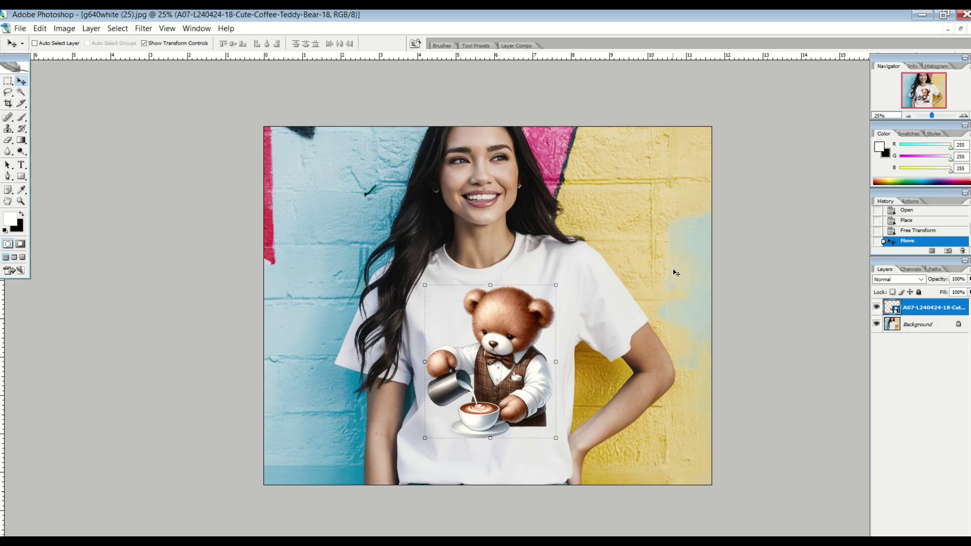
left_click(911, 326)
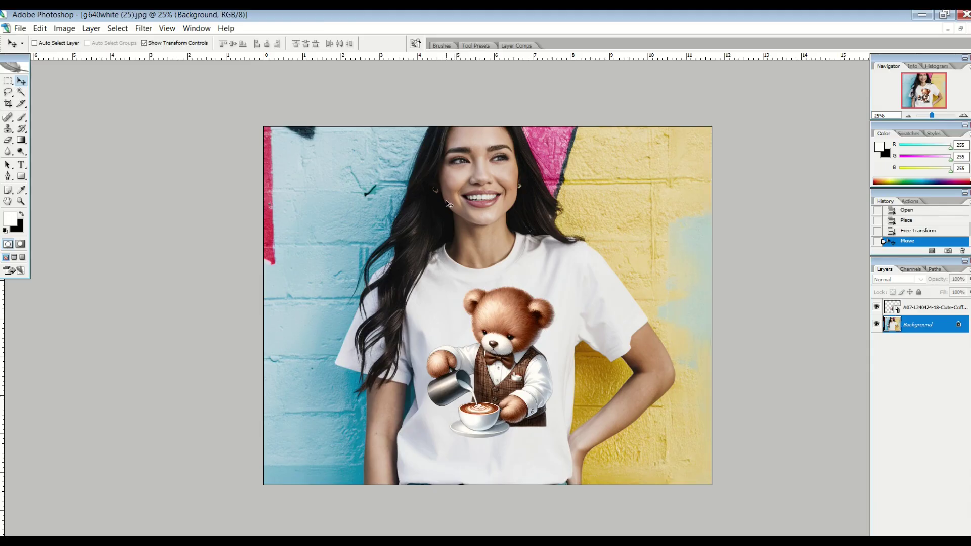
Crop the bear T-shirt mockup to a rectangular area around the woman, trimming the top and sides
left_click(10, 82)
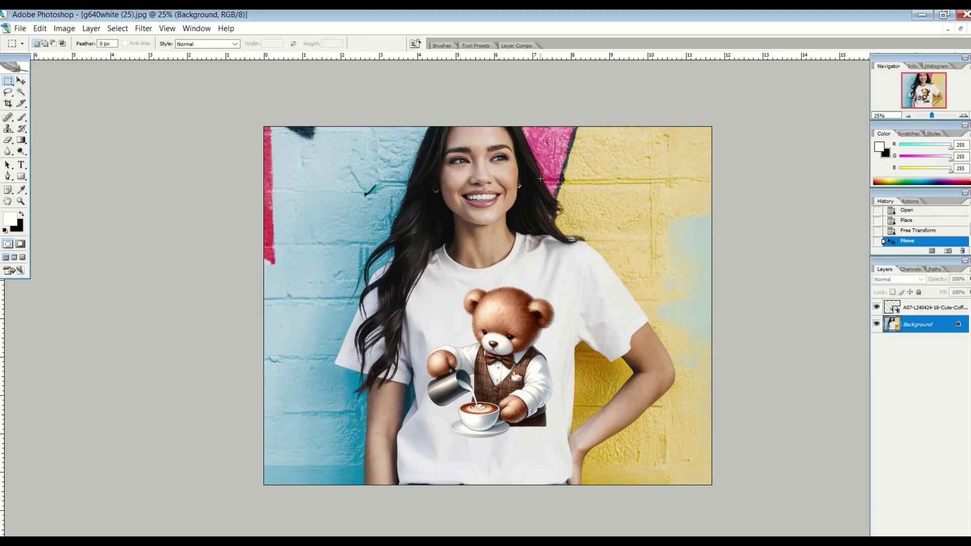
left_click_drag(300, 176, 689, 483)
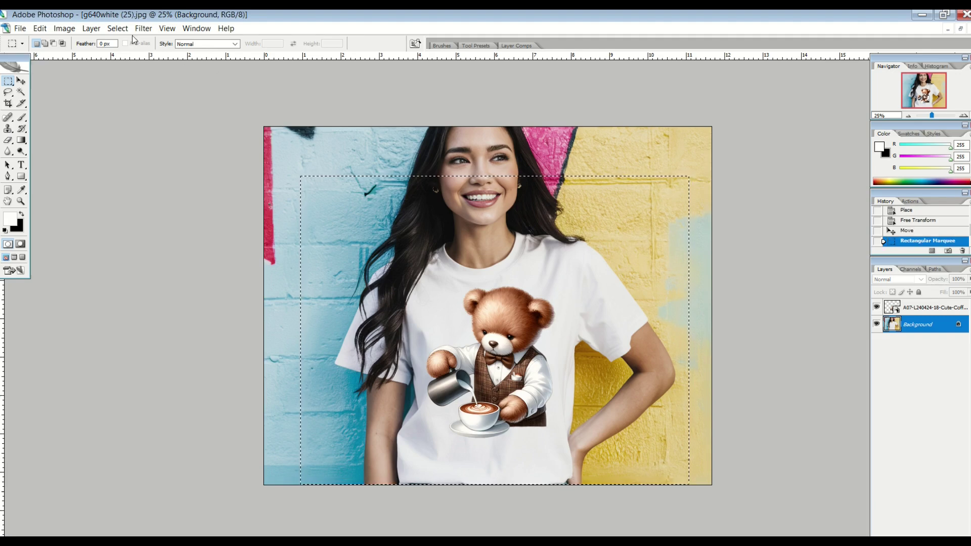
left_click(64, 28)
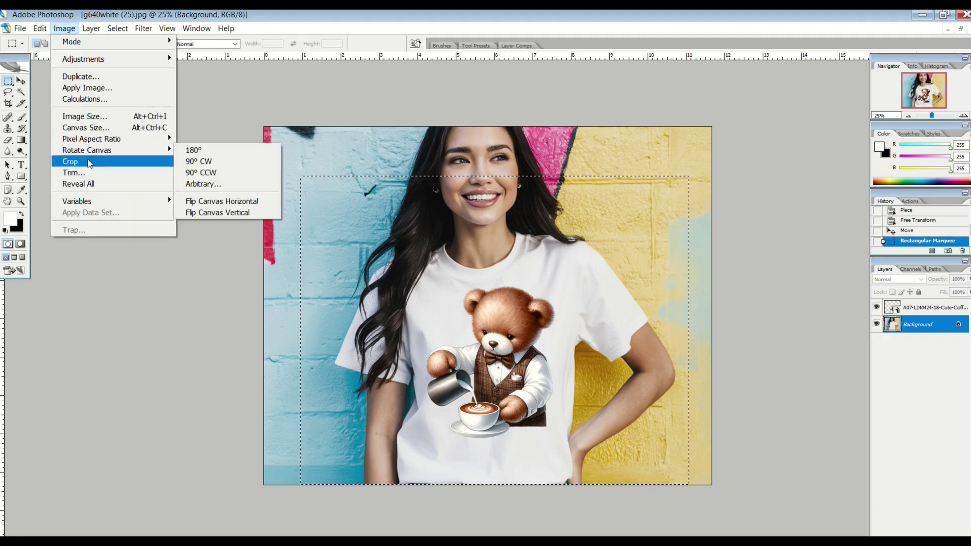
left_click(70, 161)
key("v")
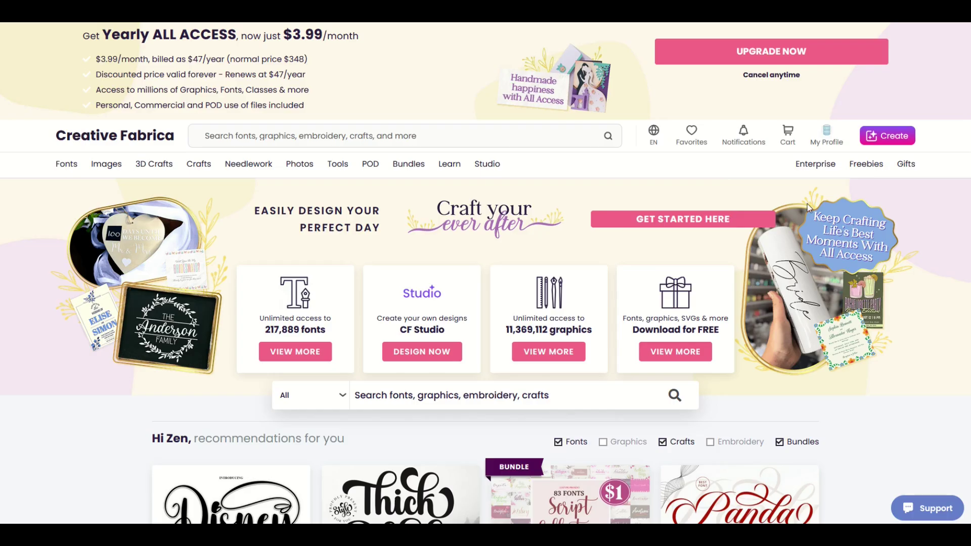
mouse_move(862, 177)
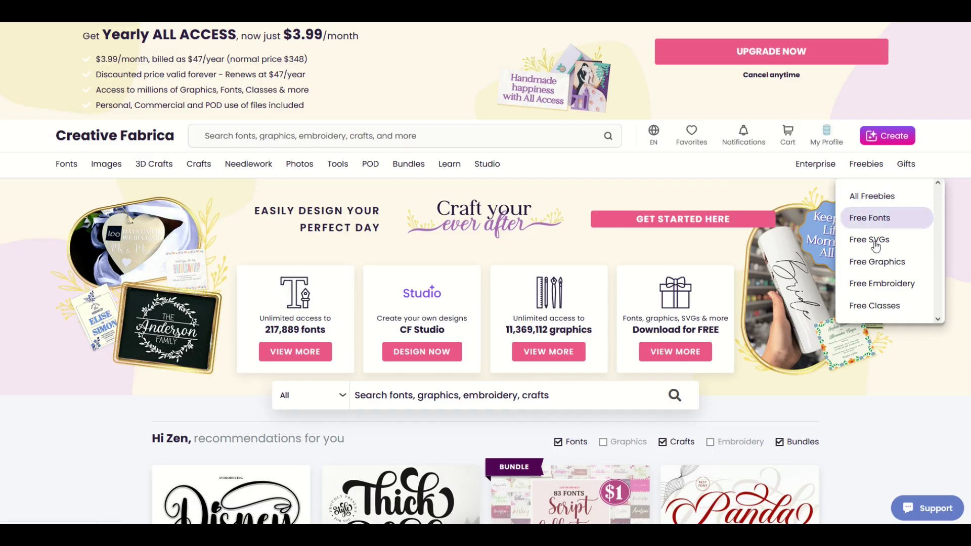